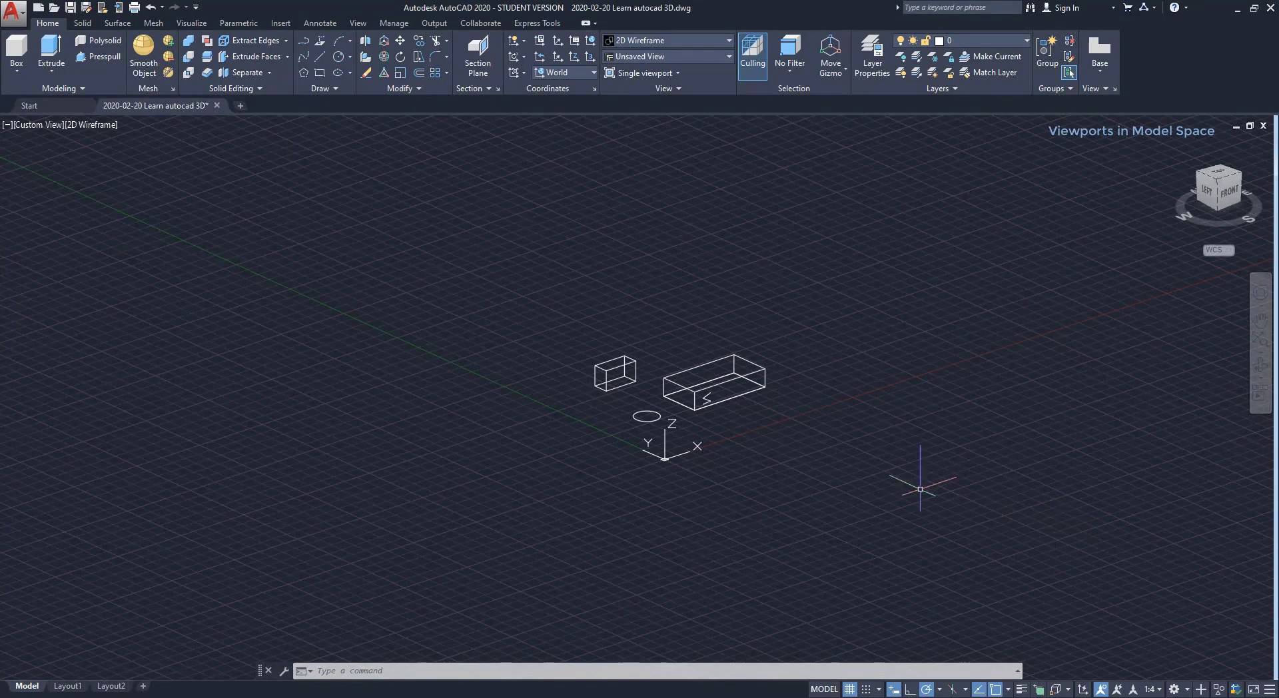
# - Try the Three: Left viewport configuration in model space and undo it
pyautogui.click(191, 23)
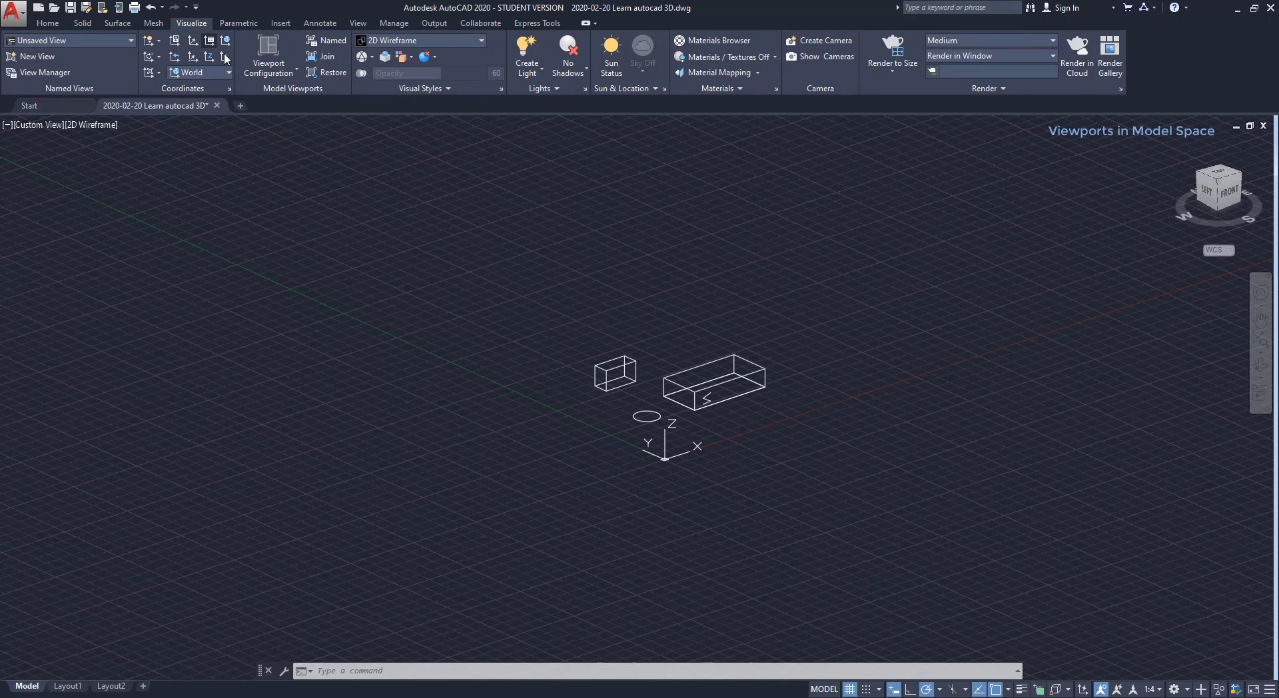
pyautogui.click(291, 77)
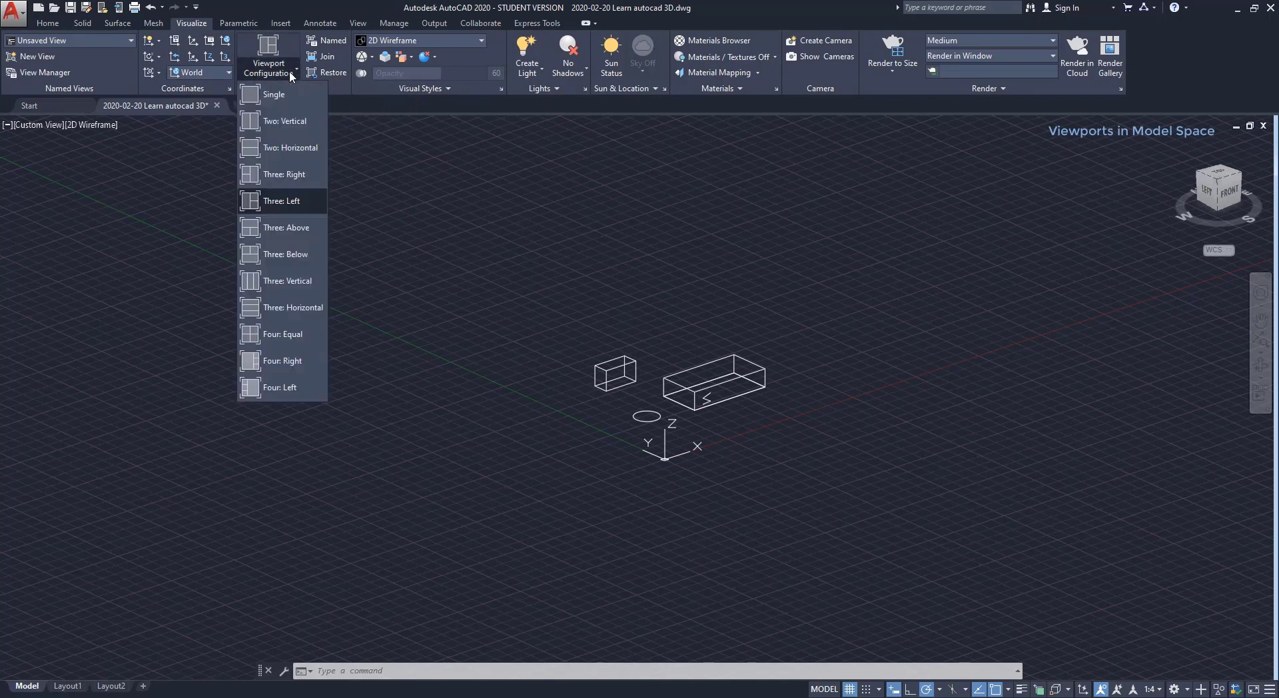
pyautogui.click(302, 202)
pyautogui.hotkey('ctrl', 'z')
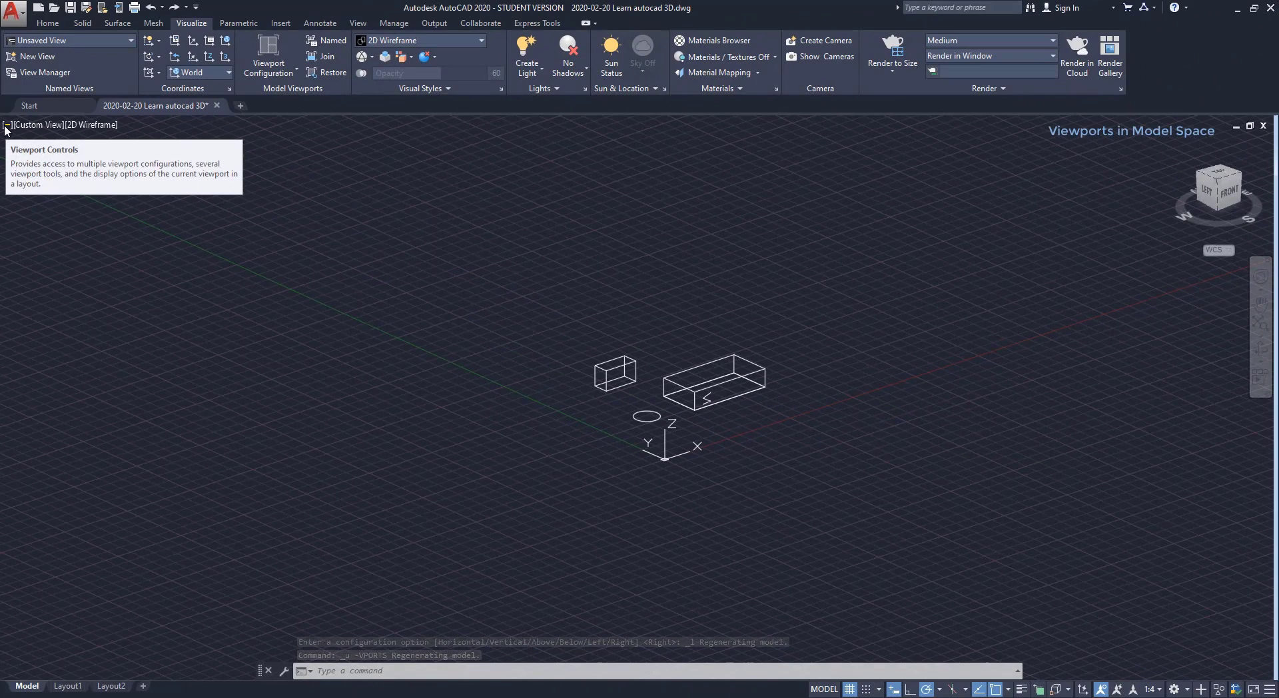
# - Split model space into three viewports with the Three: Left configuration and undo the subsequent viewport switches
pyautogui.click(7, 126)
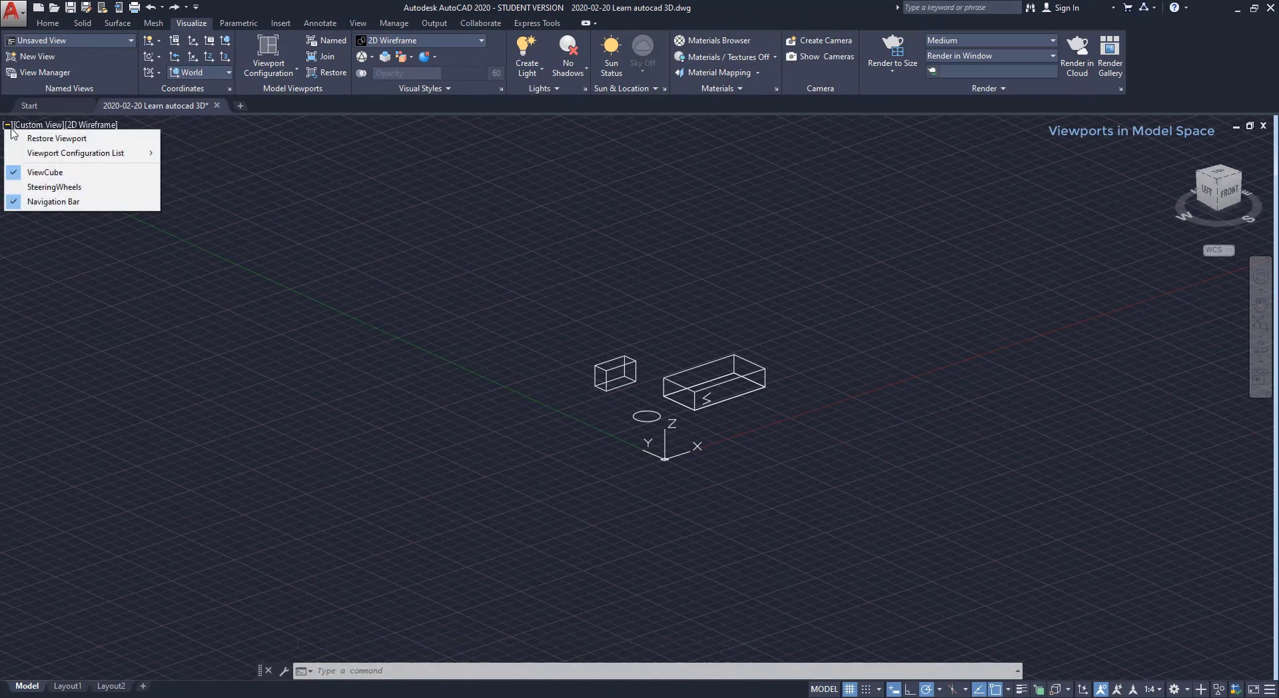
pyautogui.moveTo(48, 155)
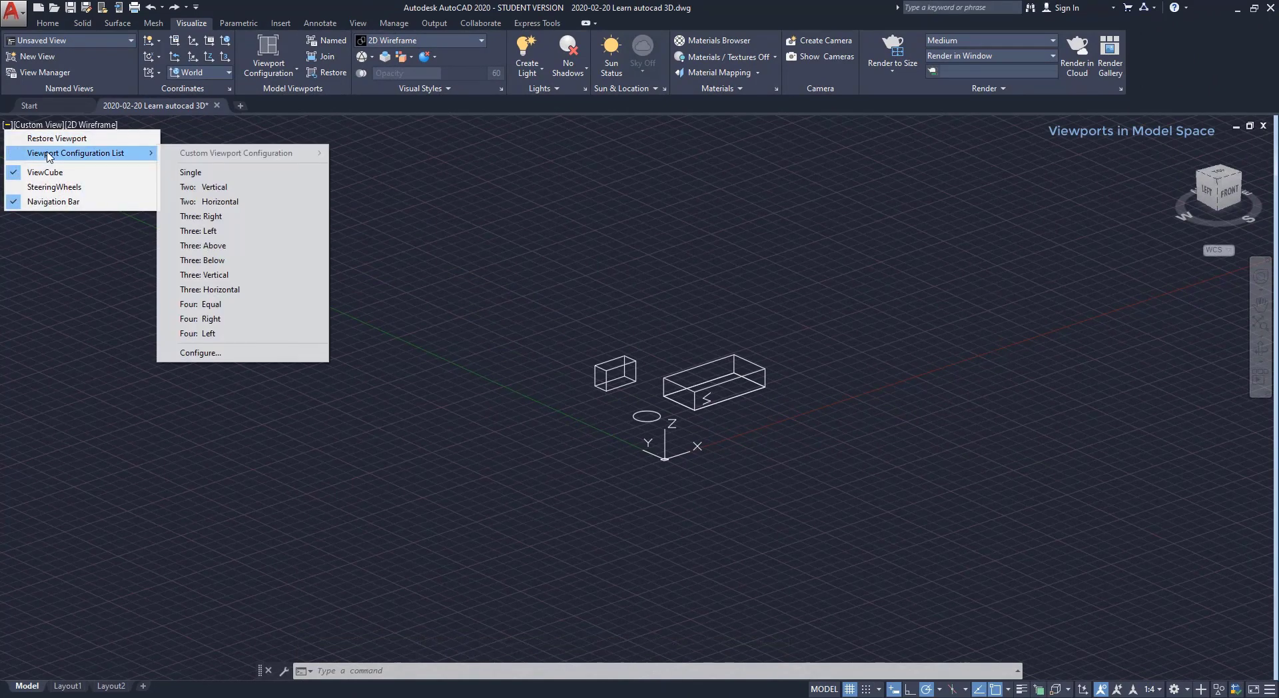
pyautogui.click(232, 231)
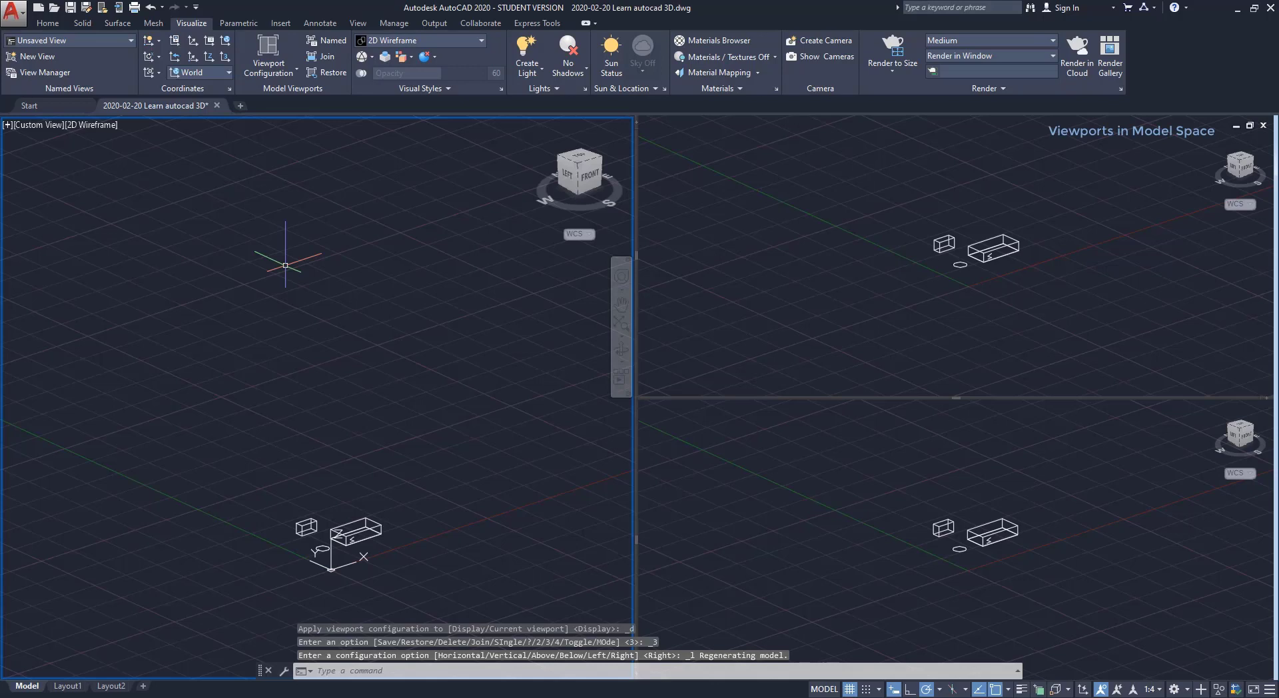
pyautogui.hotkey('ctrl', 'z')
pyautogui.hotkey('ctrl', 'z')
pyautogui.hotkey('ctrl', 'z')
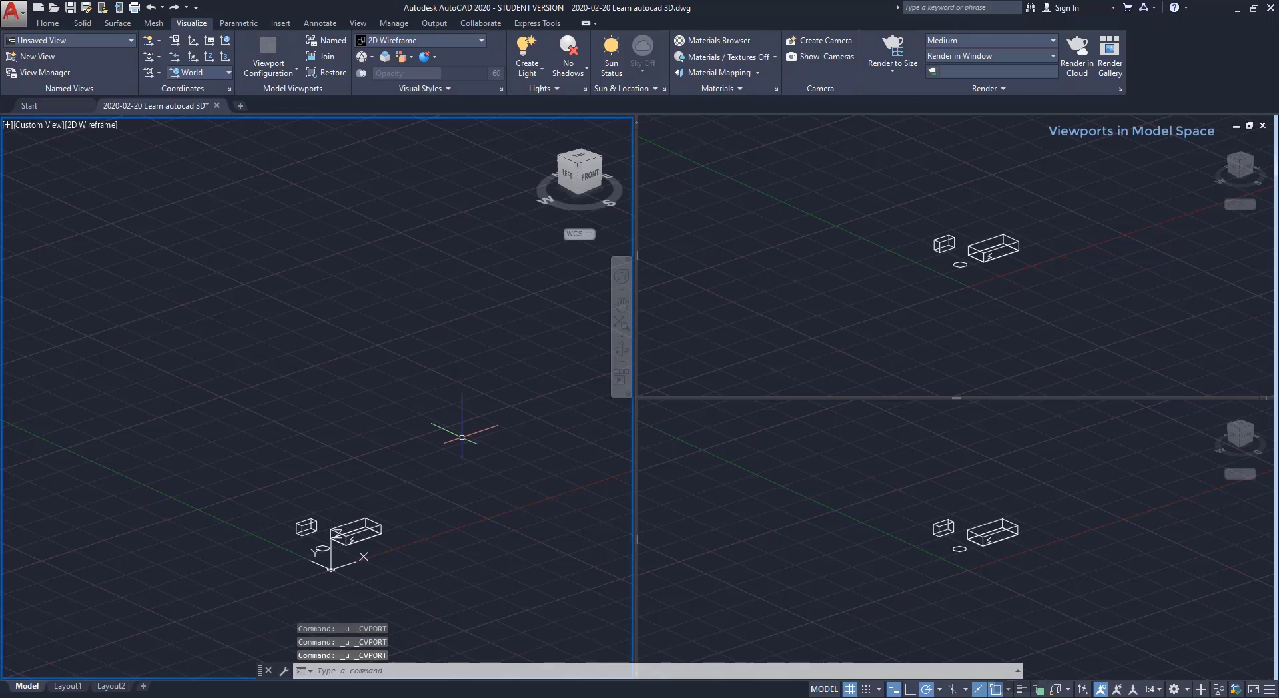
# - Orbit the large viewport to show the boxes close up from the front and above, and turn off its grid
pyautogui.scroll(8, 360, 563)
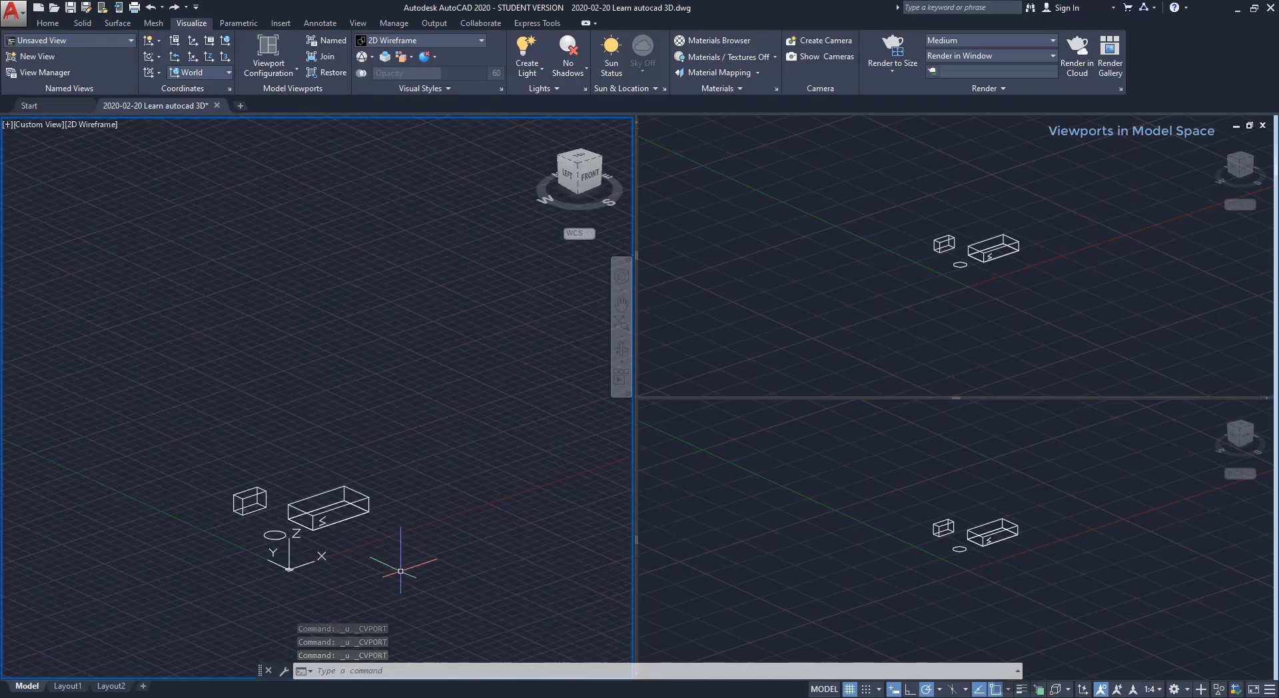
pyautogui.scroll(3, 194, 482)
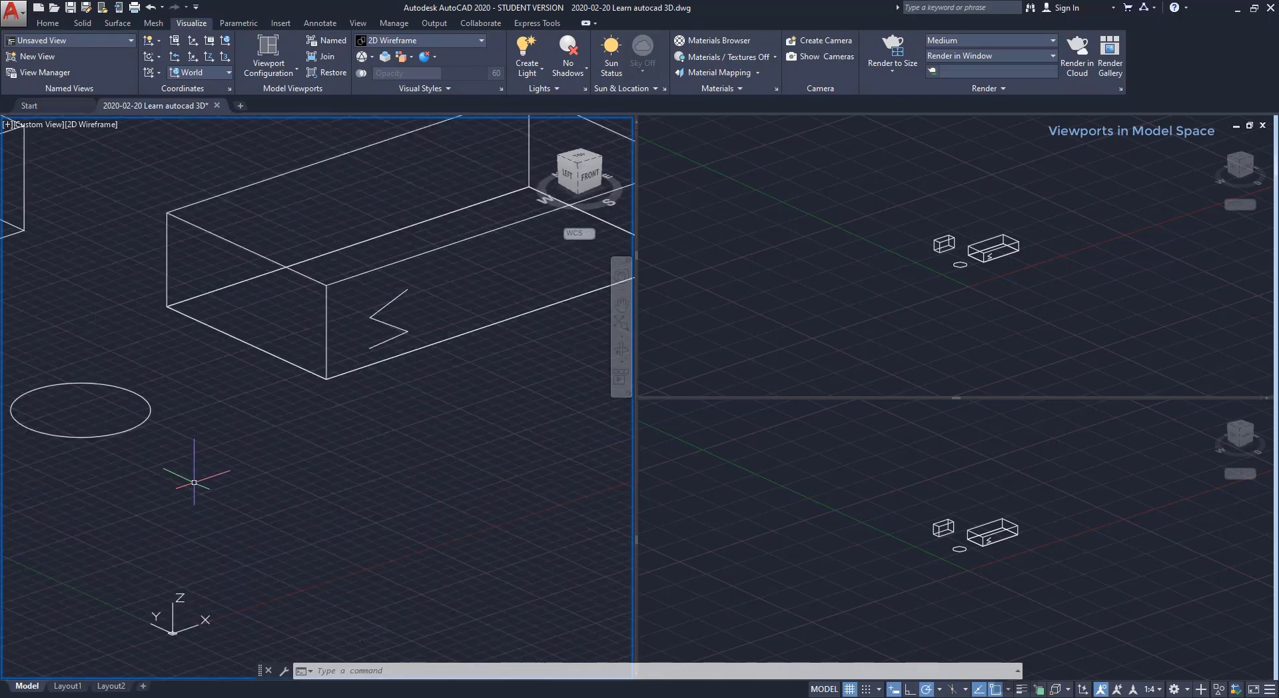
pyautogui.scroll(-2, 200, 466)
pyautogui.keyDown('shift'); pyautogui.moveTo(437, 394); pyautogui.dragTo(311, 440, button='middle'); pyautogui.keyUp('shift')
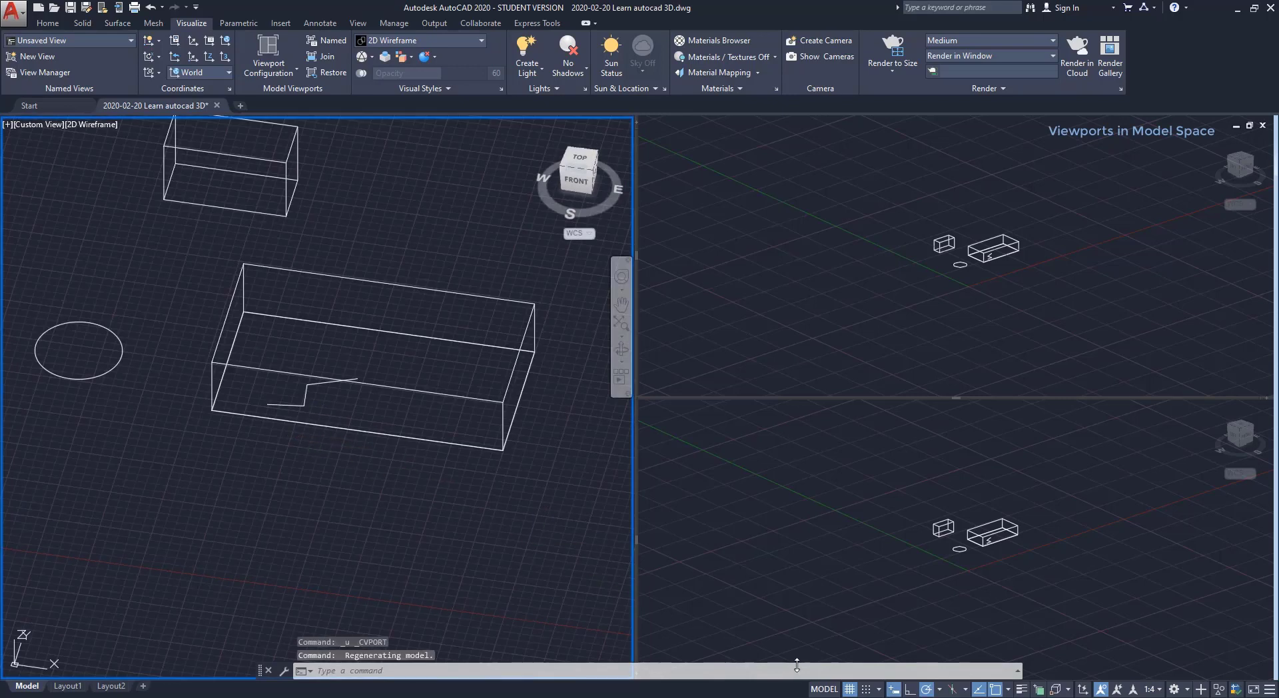
pyautogui.click(850, 690)
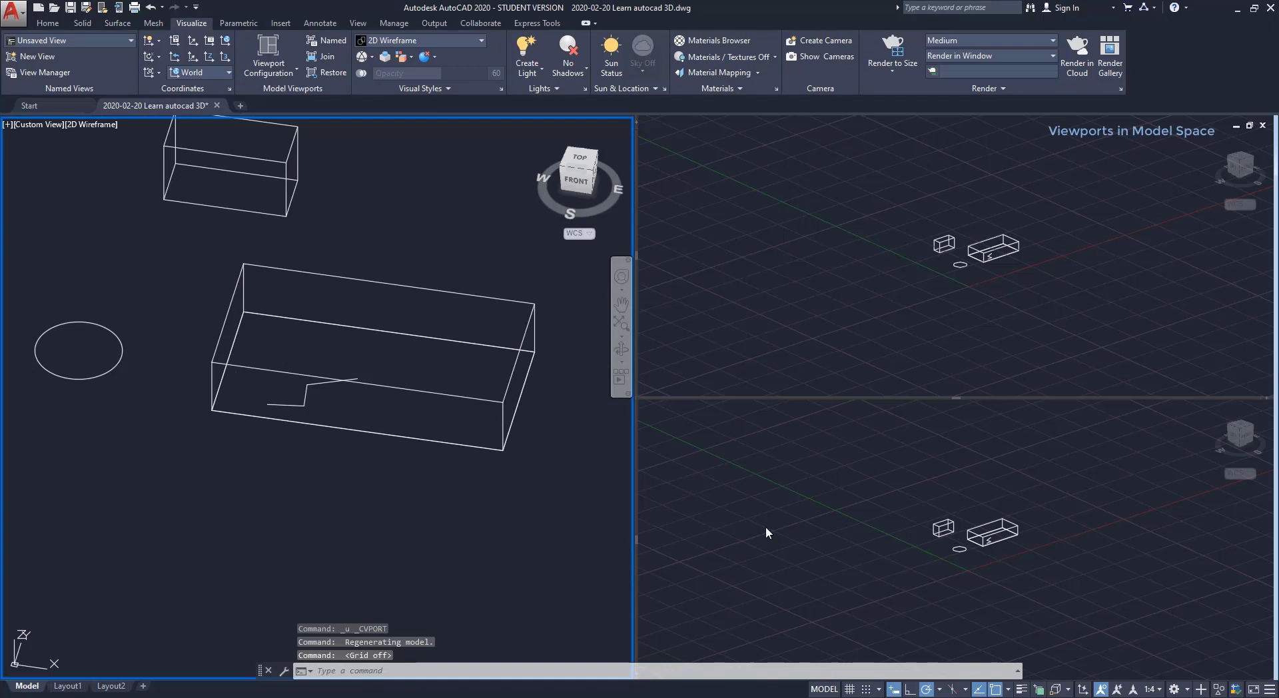
# - Activate the upper-right viewport, enlarge its view of the objects and set its visual style to Realistic
pyautogui.click(796, 333)
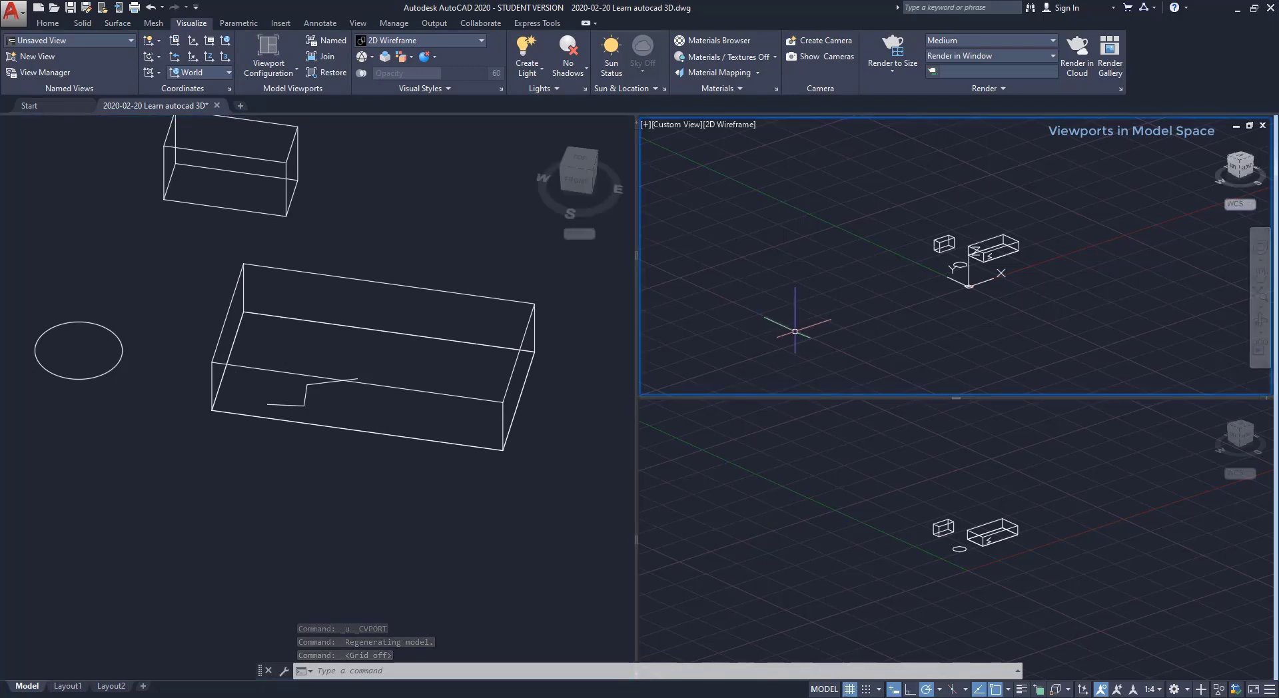
pyautogui.scroll(4, 950, 269)
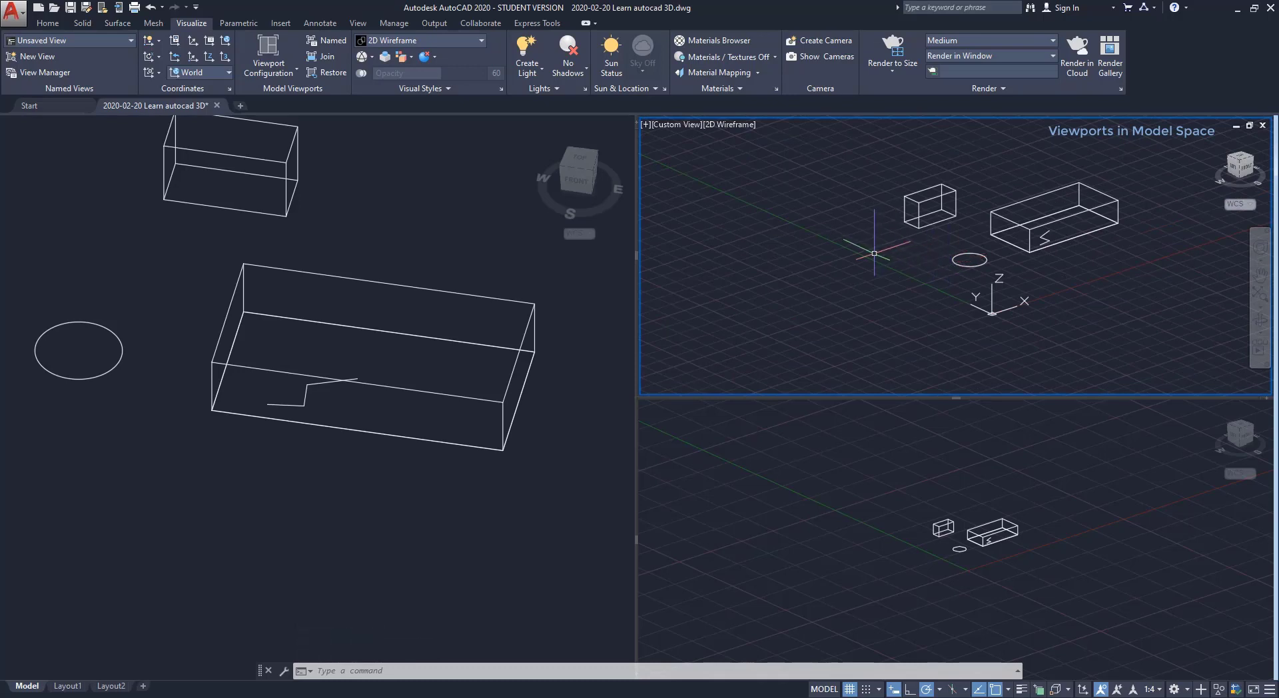
pyautogui.click(721, 127)
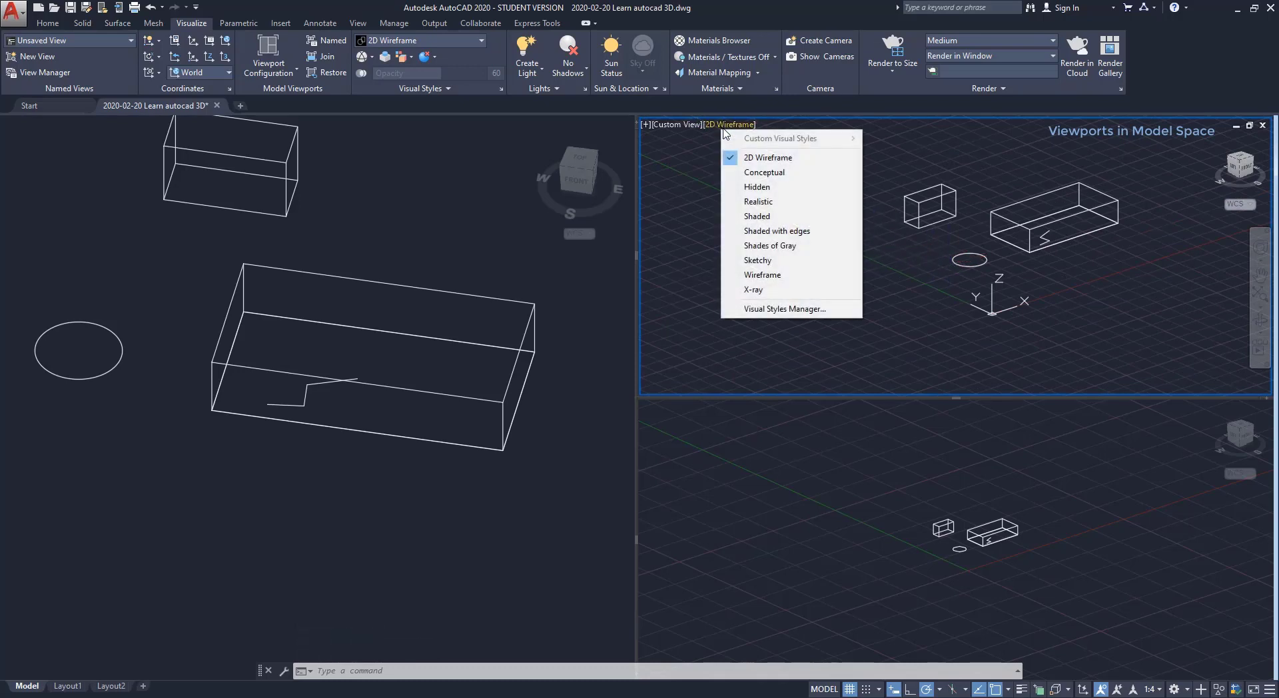
pyautogui.click(779, 202)
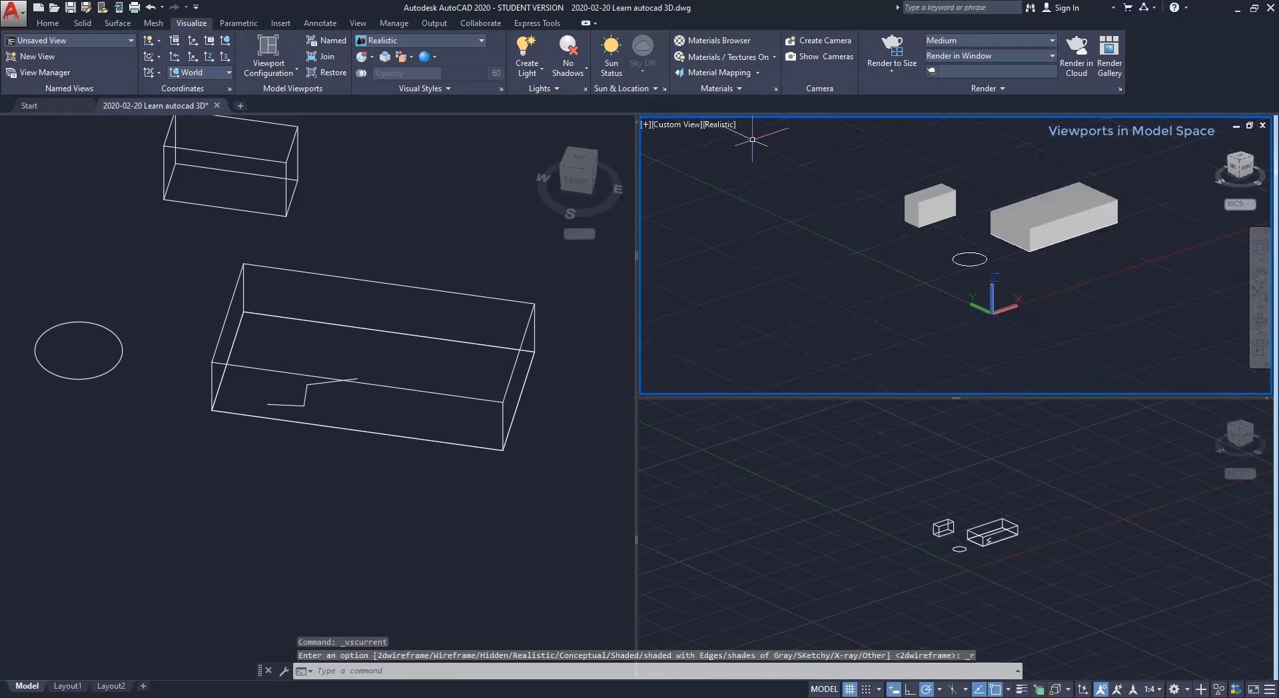
# - Try the Sketchy visual style in the upper-right viewport and undo it
pyautogui.click(726, 124)
pyautogui.click(759, 260)
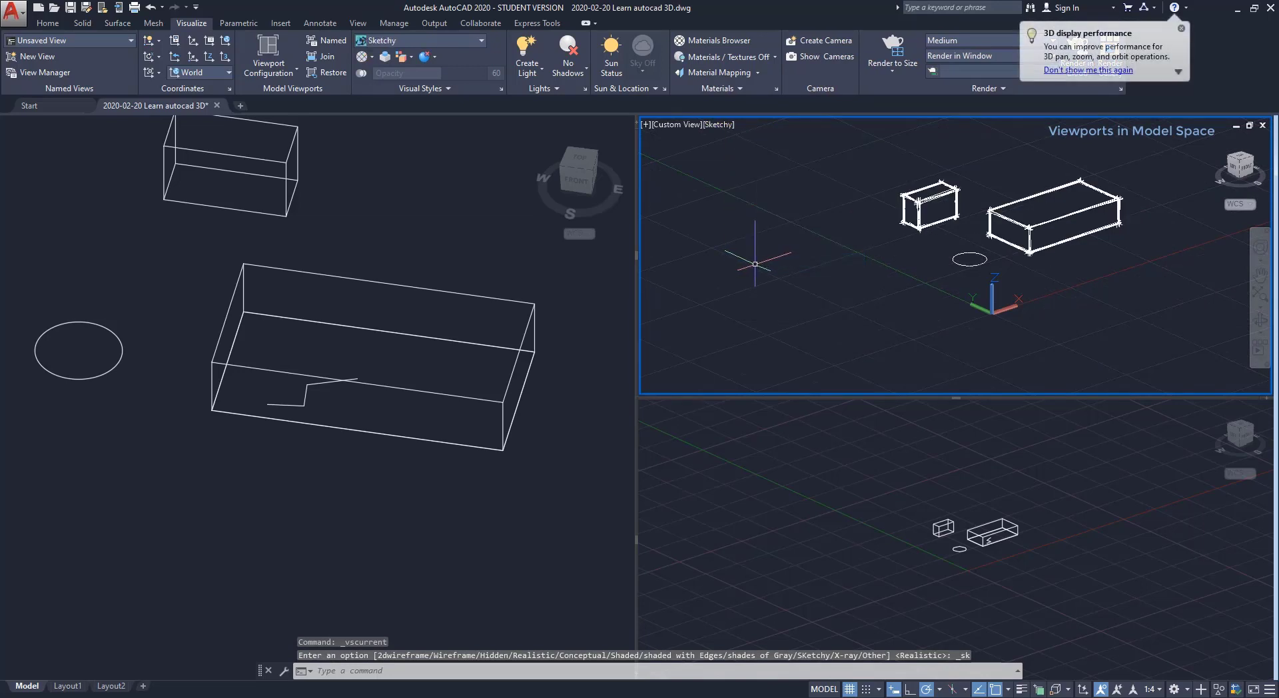
pyautogui.hotkey('ctrl', 'z')
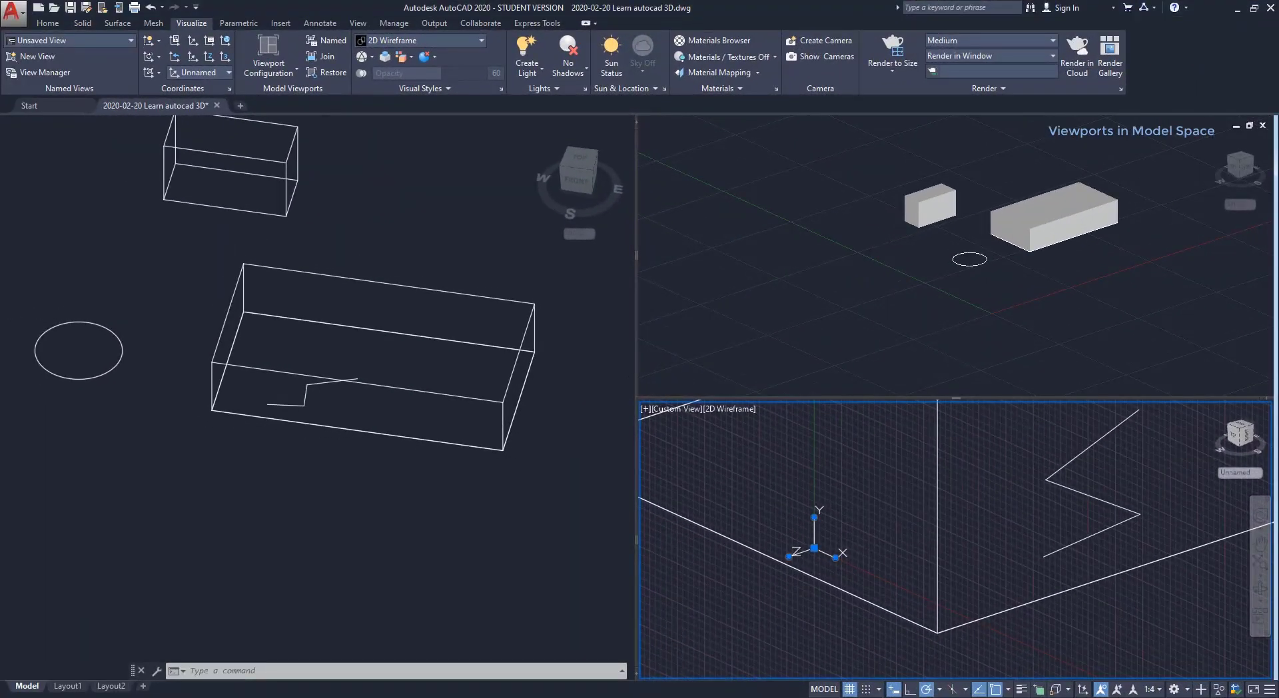
# - Zoom the lower-right viewport in on the near bottom corner of the large box
pyautogui.moveTo(636, 377); pyautogui.dragTo(836, 261)
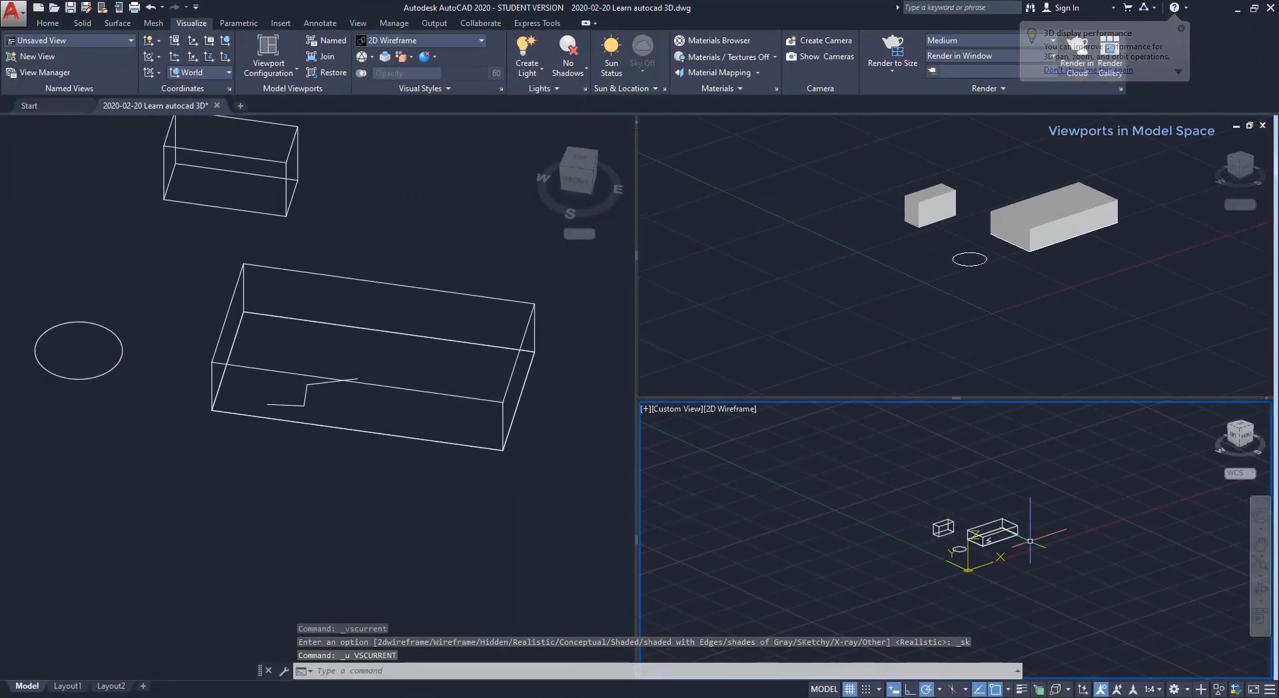
pyautogui.scroll(4, 1094, 542)
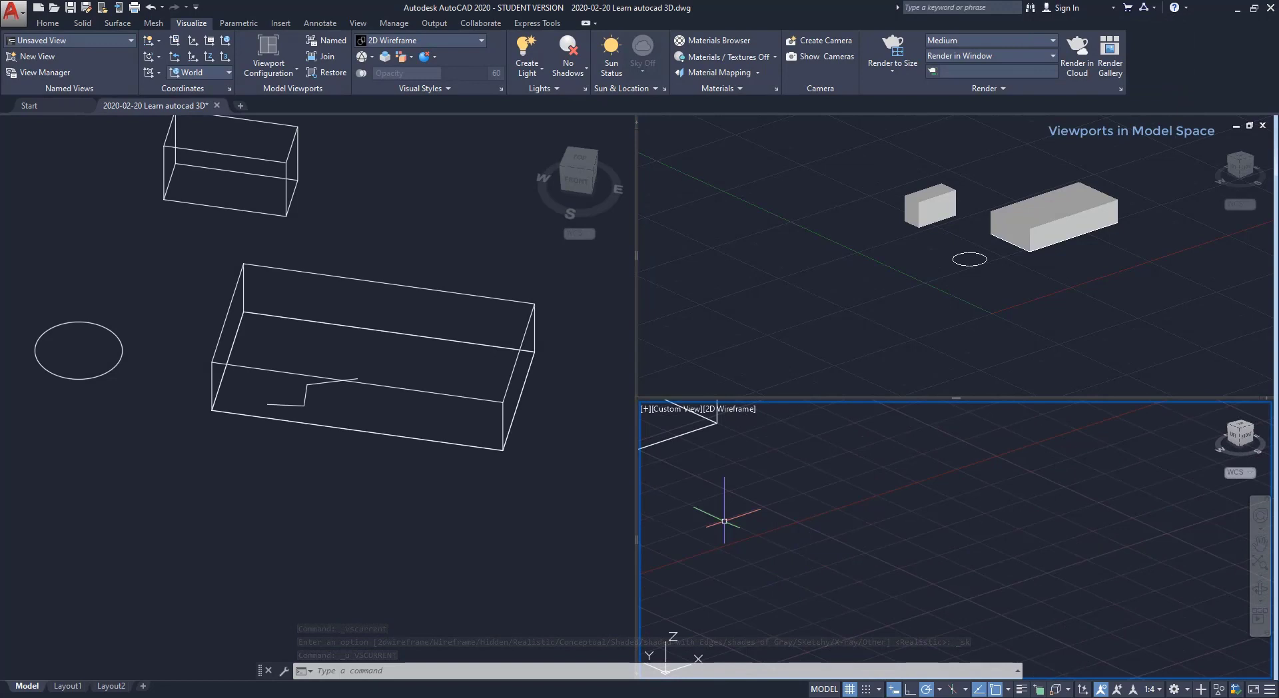
pyautogui.moveTo(728, 514); pyautogui.dragTo(922, 583, button='middle')
pyautogui.scroll(2, 693, 604)
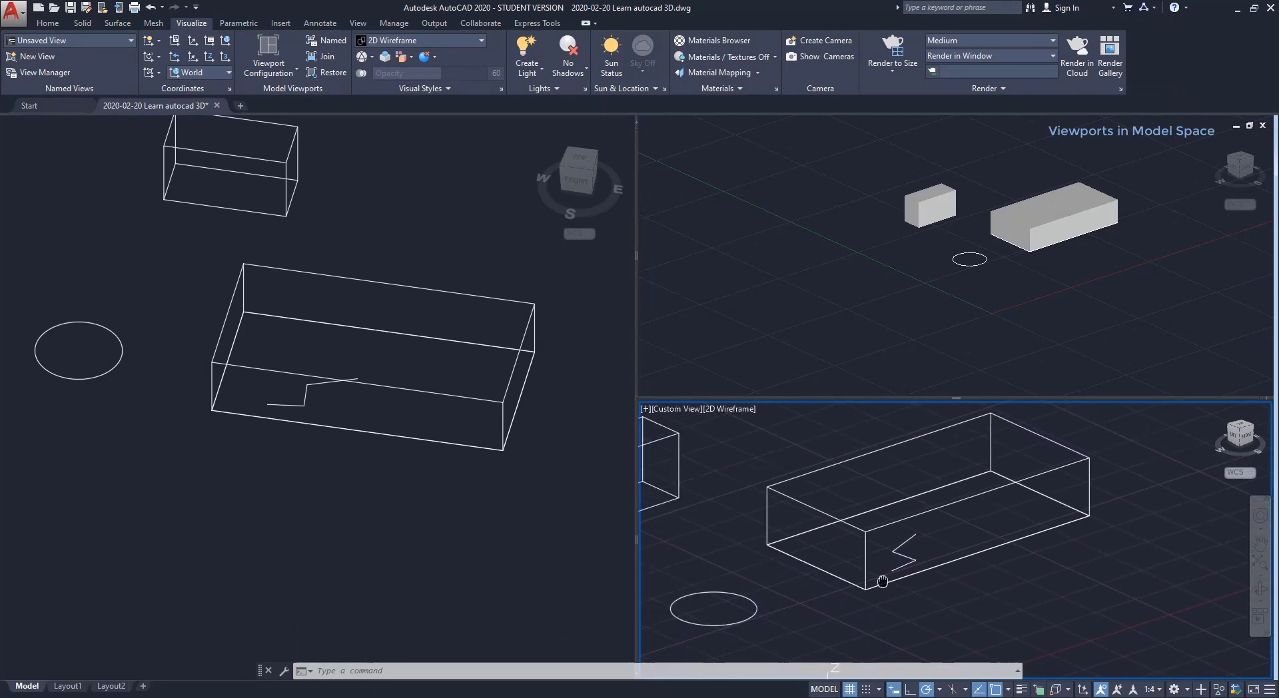
pyautogui.scroll(3, 821, 641)
pyautogui.moveTo(1019, 460); pyautogui.dragTo(959, 656, button='middle')
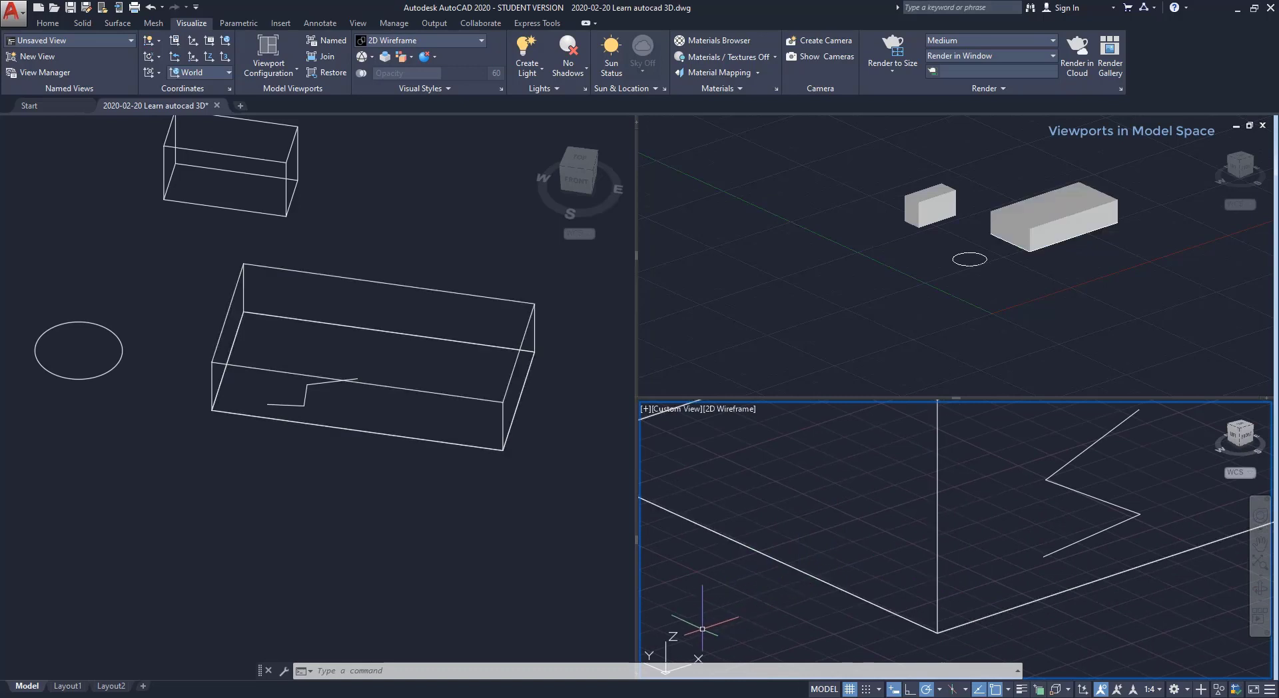
pyautogui.click(673, 641)
pyautogui.click(669, 643)
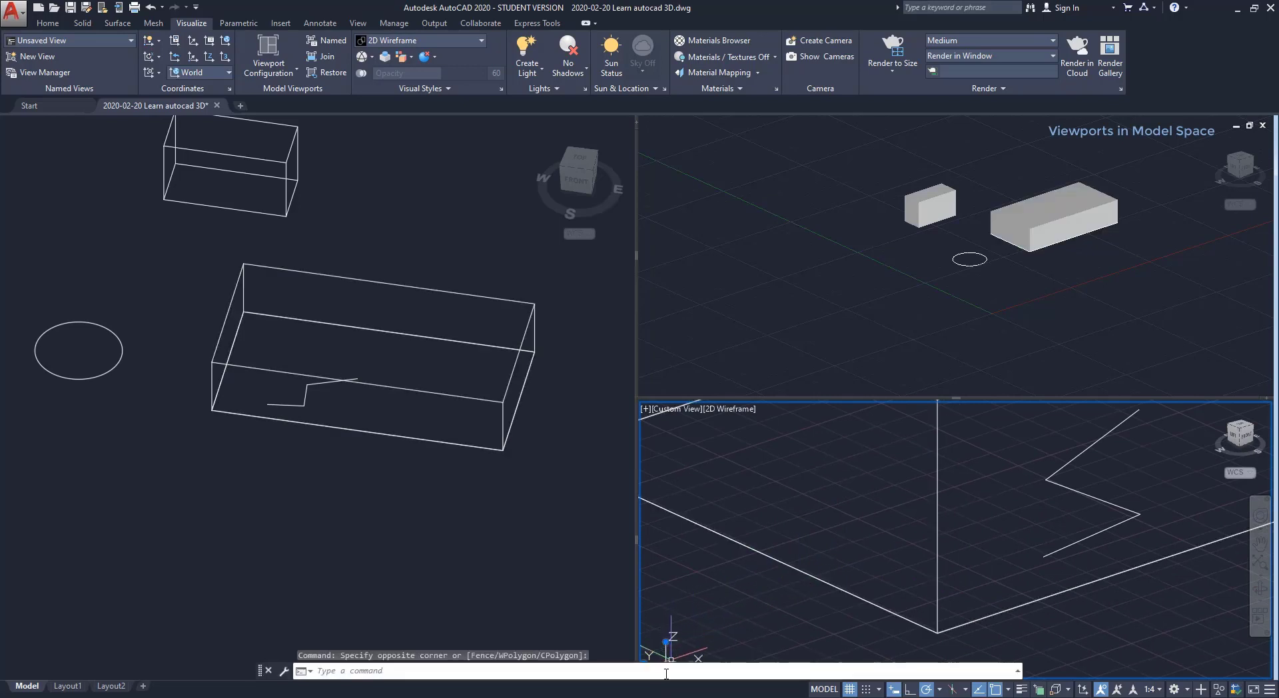
pyautogui.click(666, 644)
pyautogui.press('Escape')
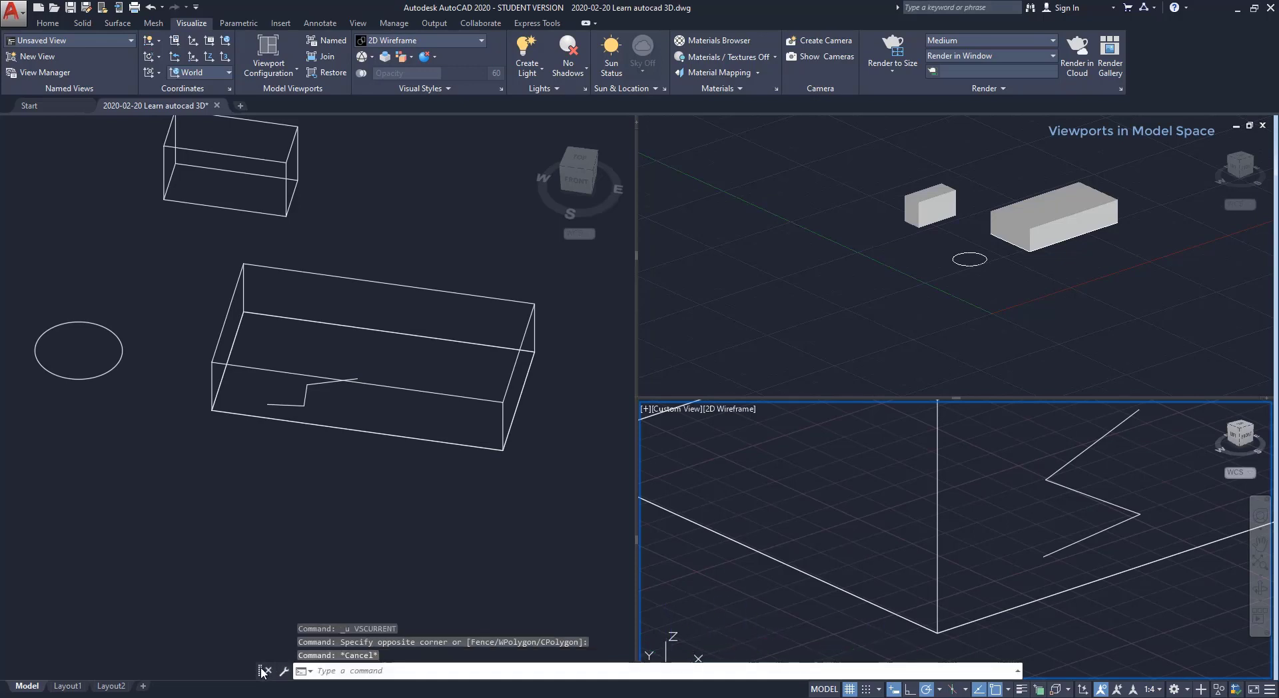
# - Move the command line clear of the UCS icon and align the lower-right viewport's UCS to the large box's left face
pyautogui.moveTo(261, 671); pyautogui.dragTo(166, 528)
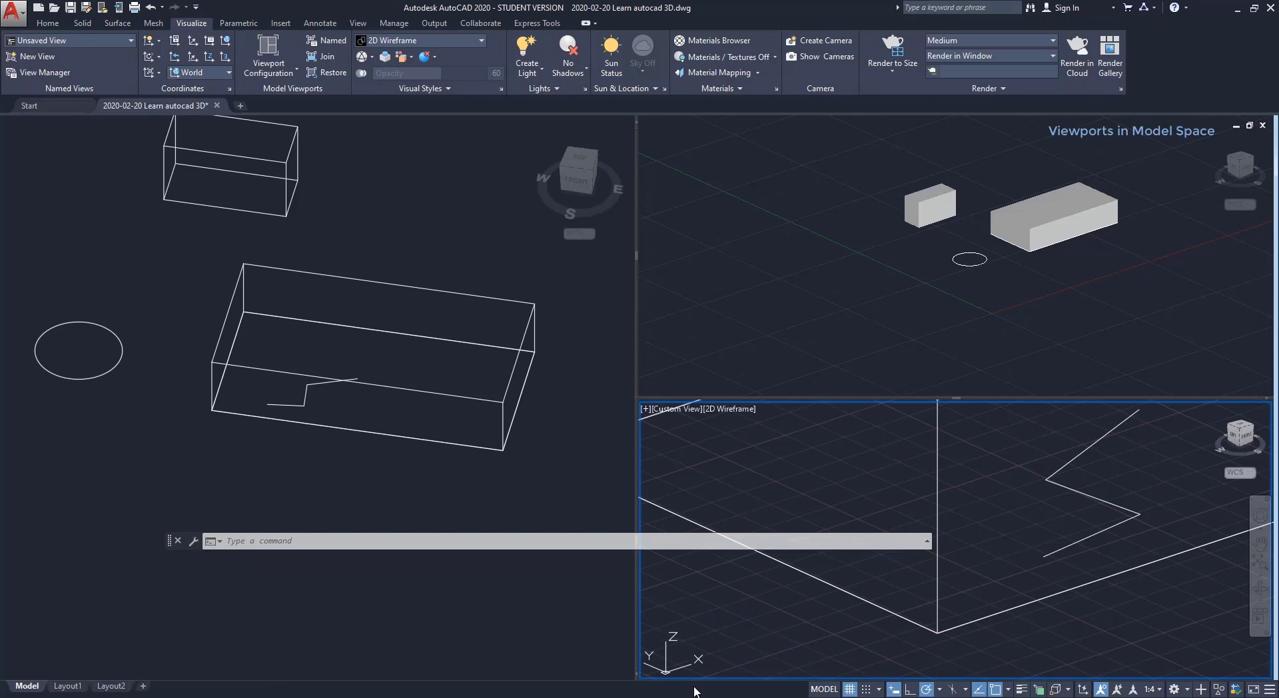
pyautogui.click(666, 671)
pyautogui.click(666, 672)
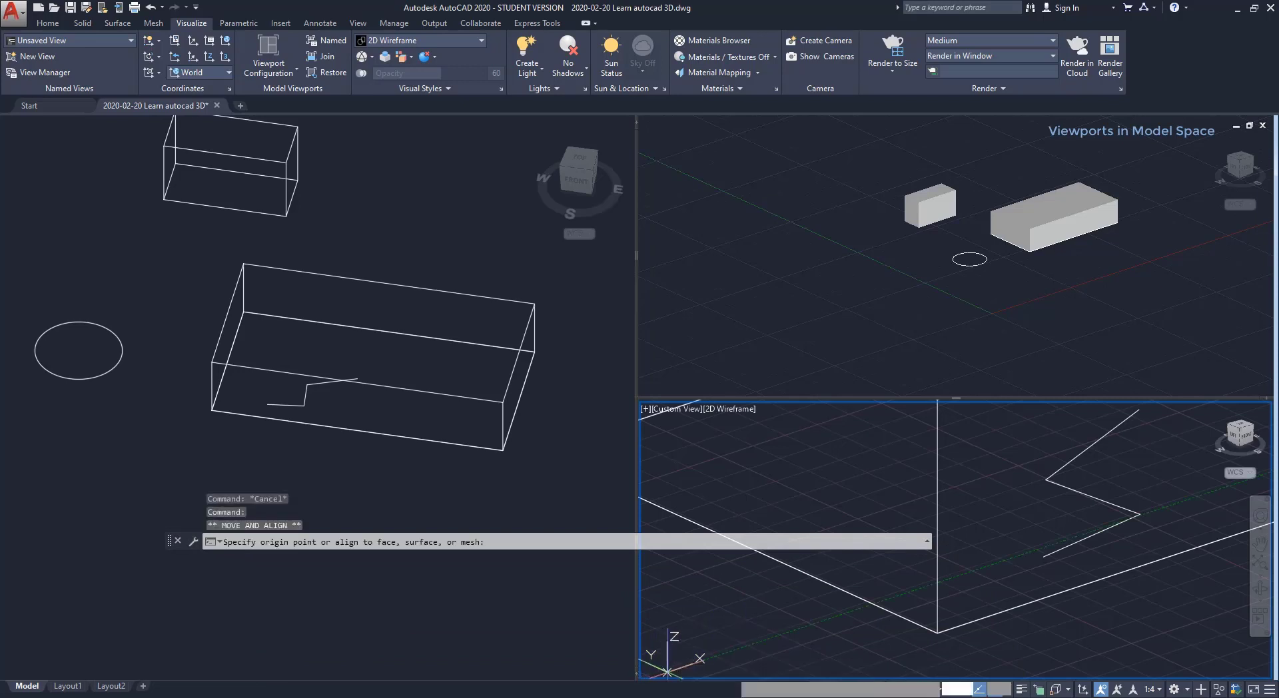
pyautogui.press('Escape')
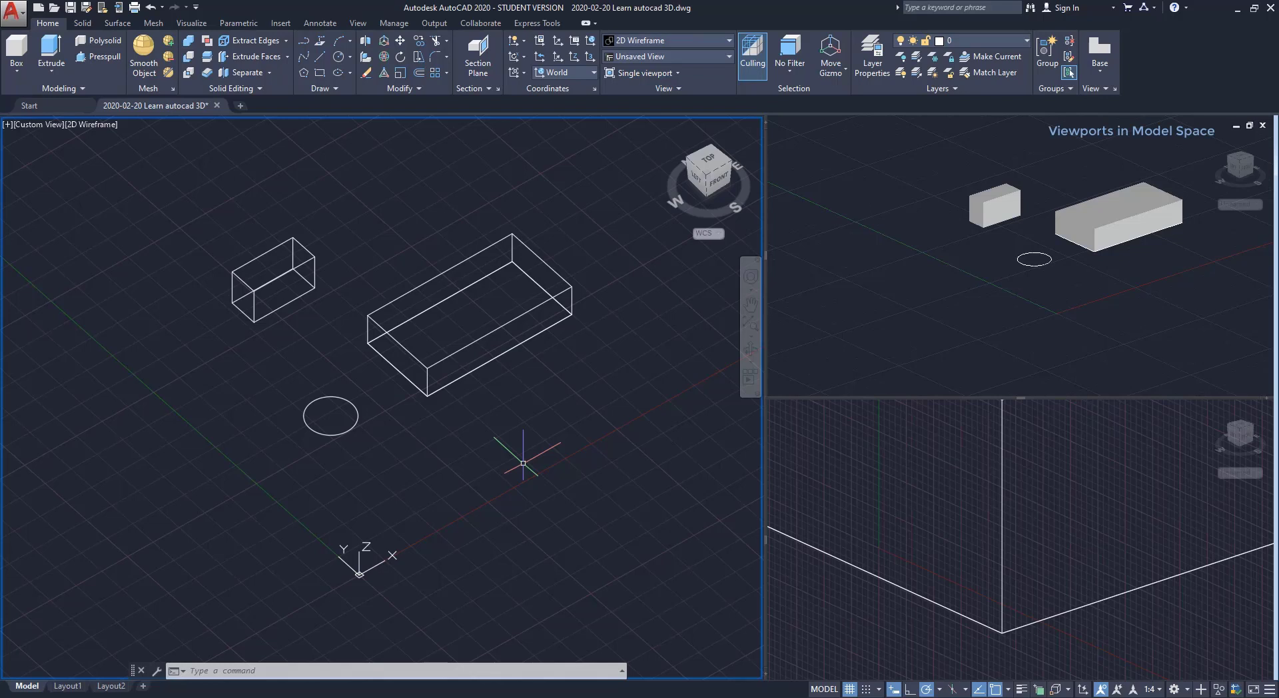
# - Set the upper-right viewport to the Top view and the lower-right viewport to the Left view
pyautogui.click(880, 310)
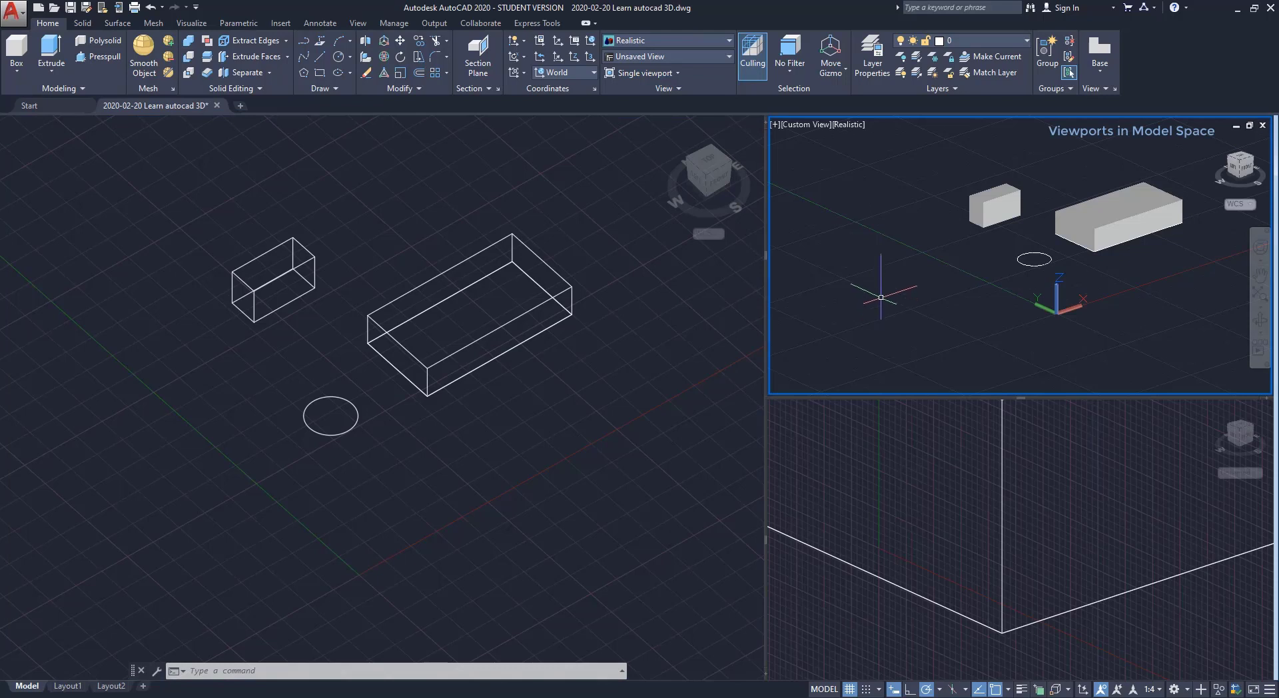
pyautogui.click(817, 126)
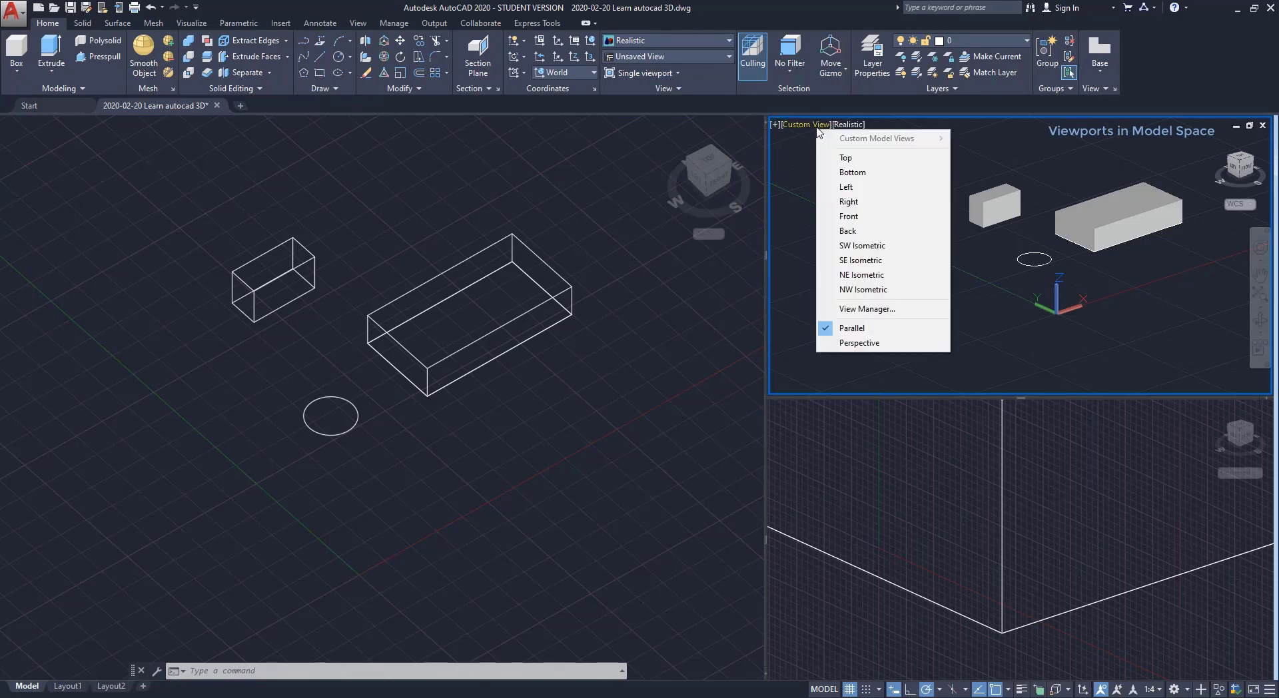
pyautogui.click(846, 157)
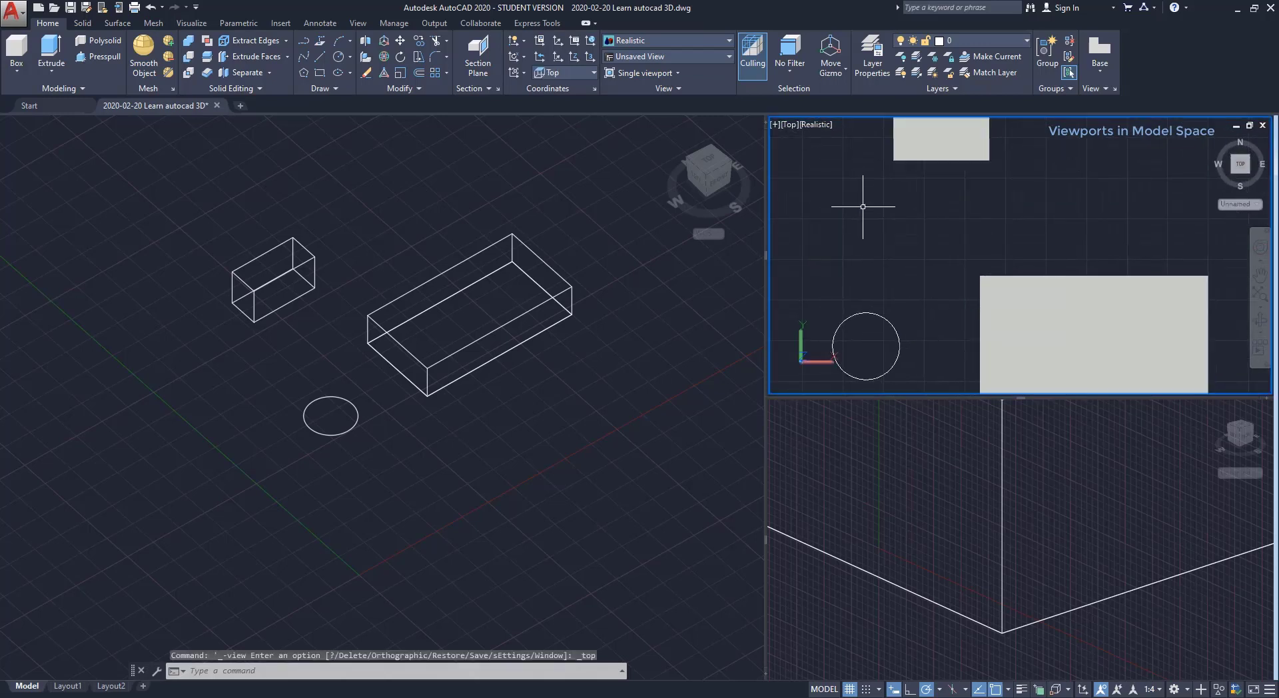
pyautogui.click(870, 469)
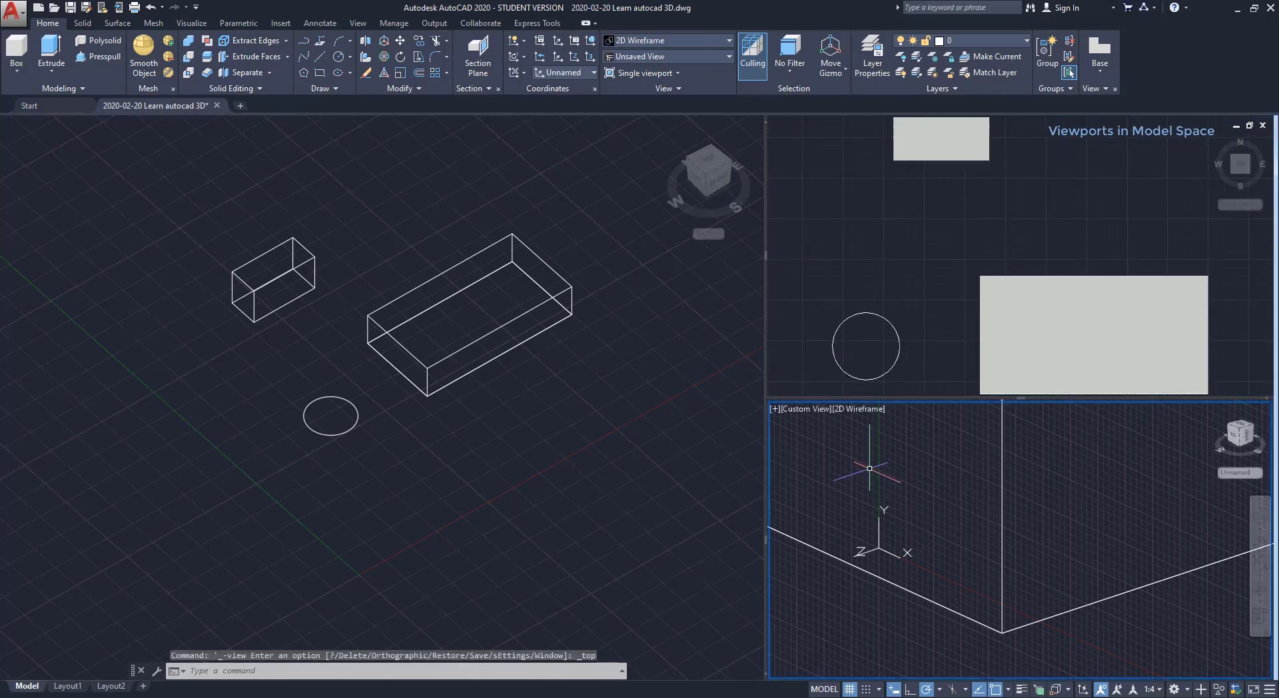
pyautogui.click(806, 410)
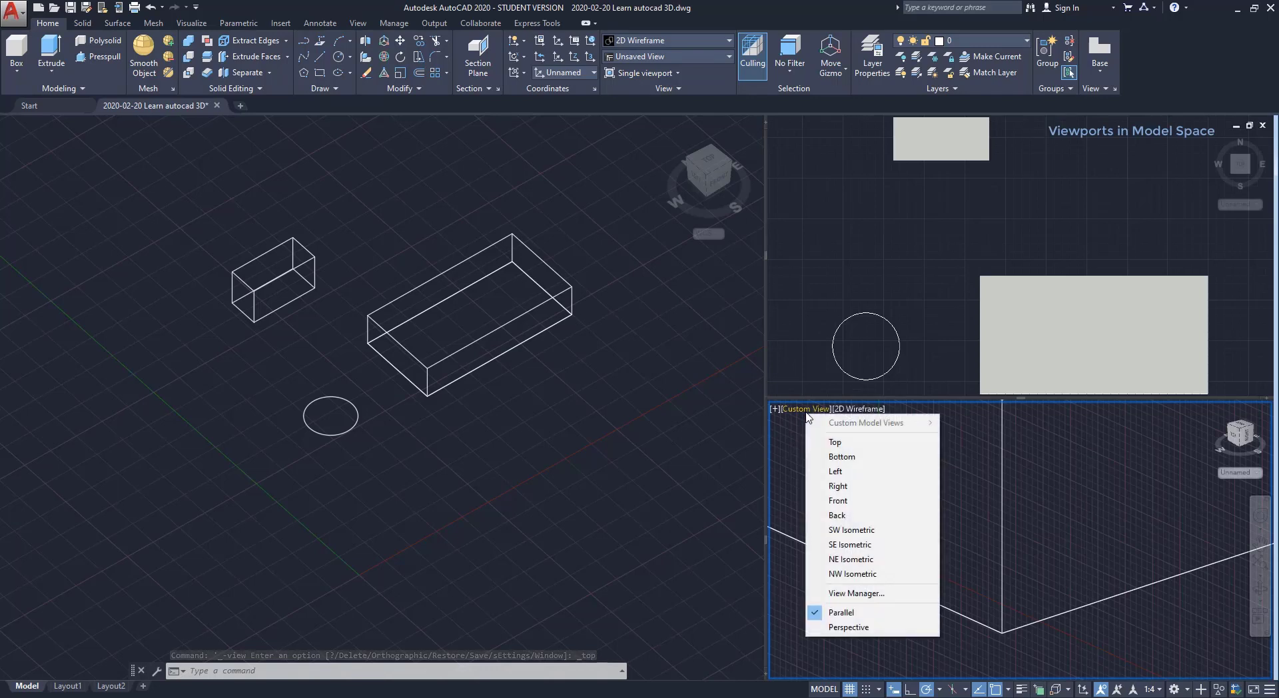
pyautogui.click(874, 473)
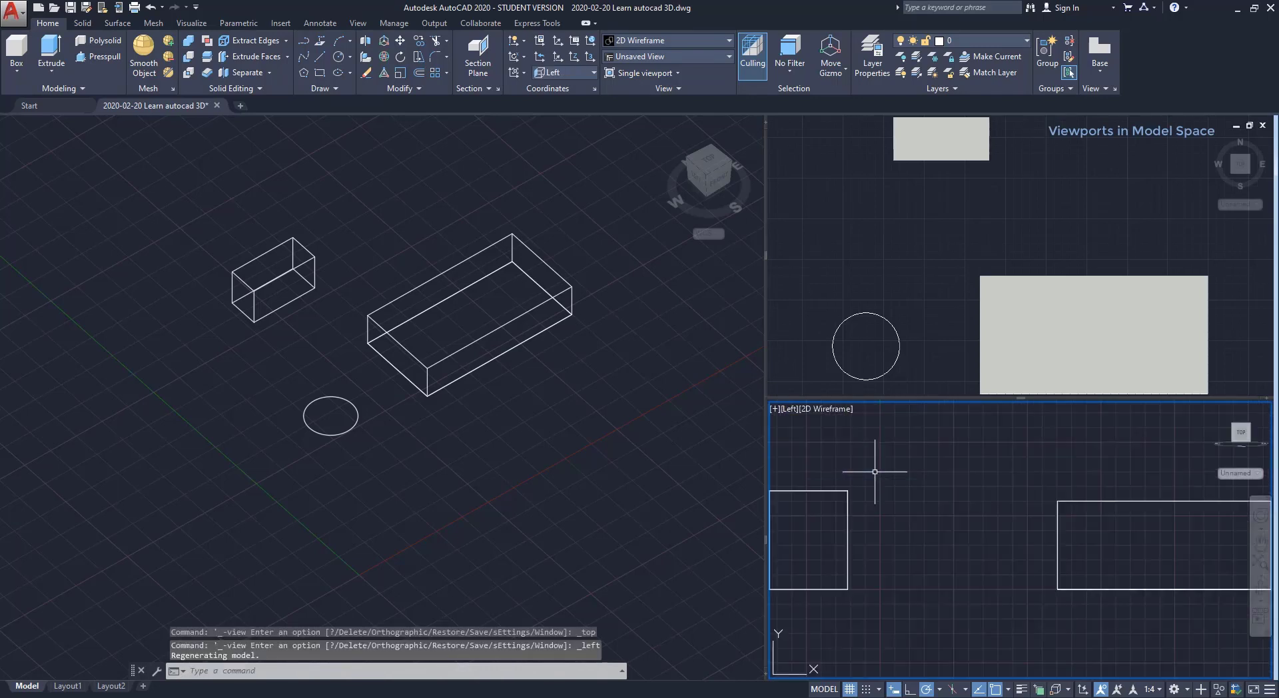
# - Draw a stepped three-segment line on the large box's left face with Dynamic UCS on, its vertical segment about 141 units high
pyautogui.write('l')
pyautogui.press('Return')
pyautogui.click(522, 508)
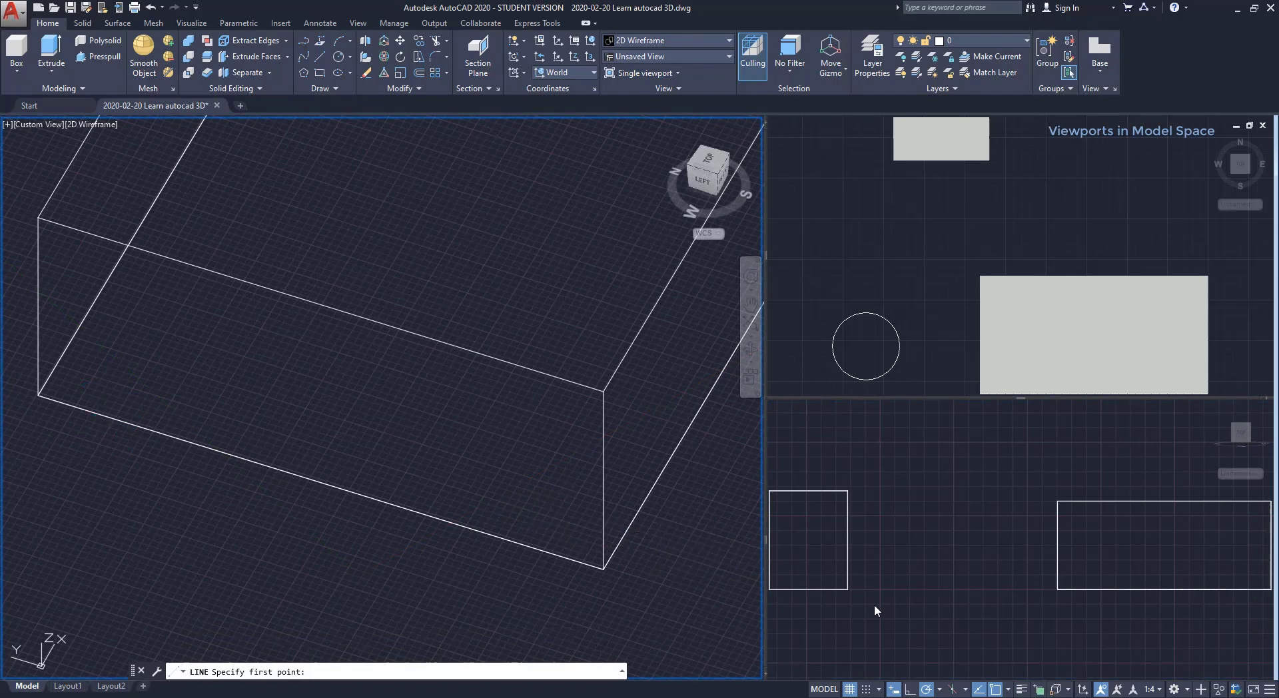
pyautogui.click(1082, 692)
pyautogui.click(553, 523)
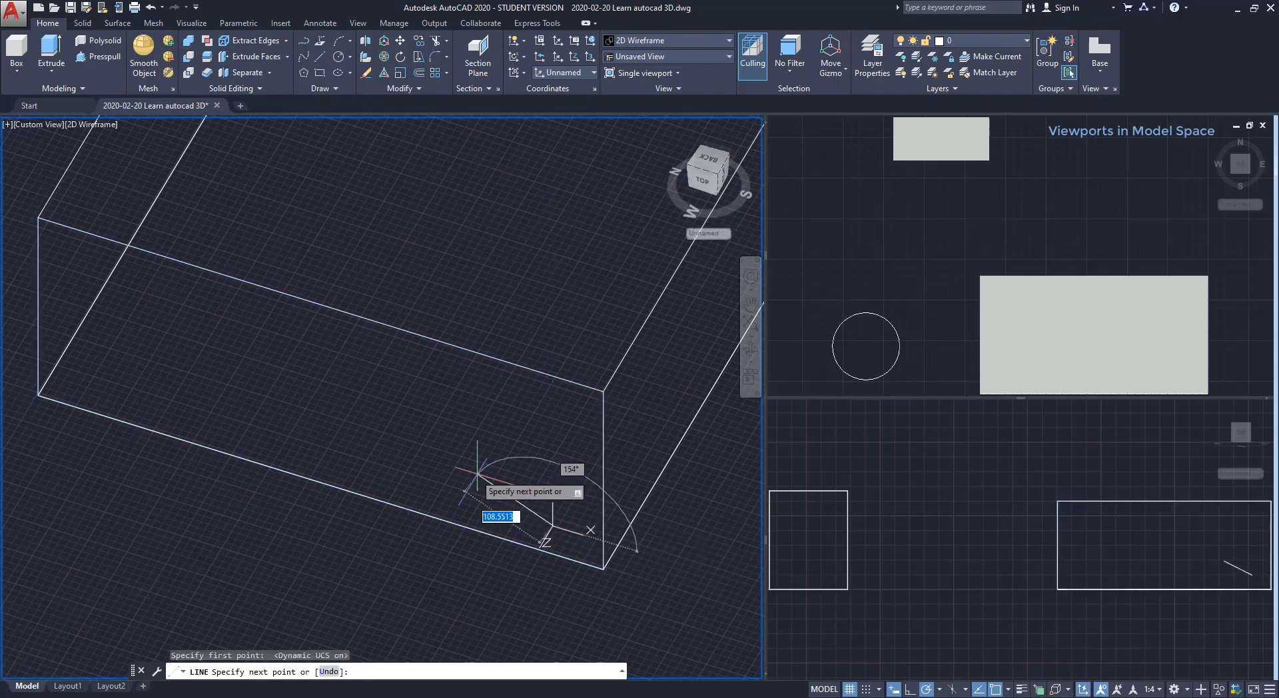
pyautogui.click(402, 483)
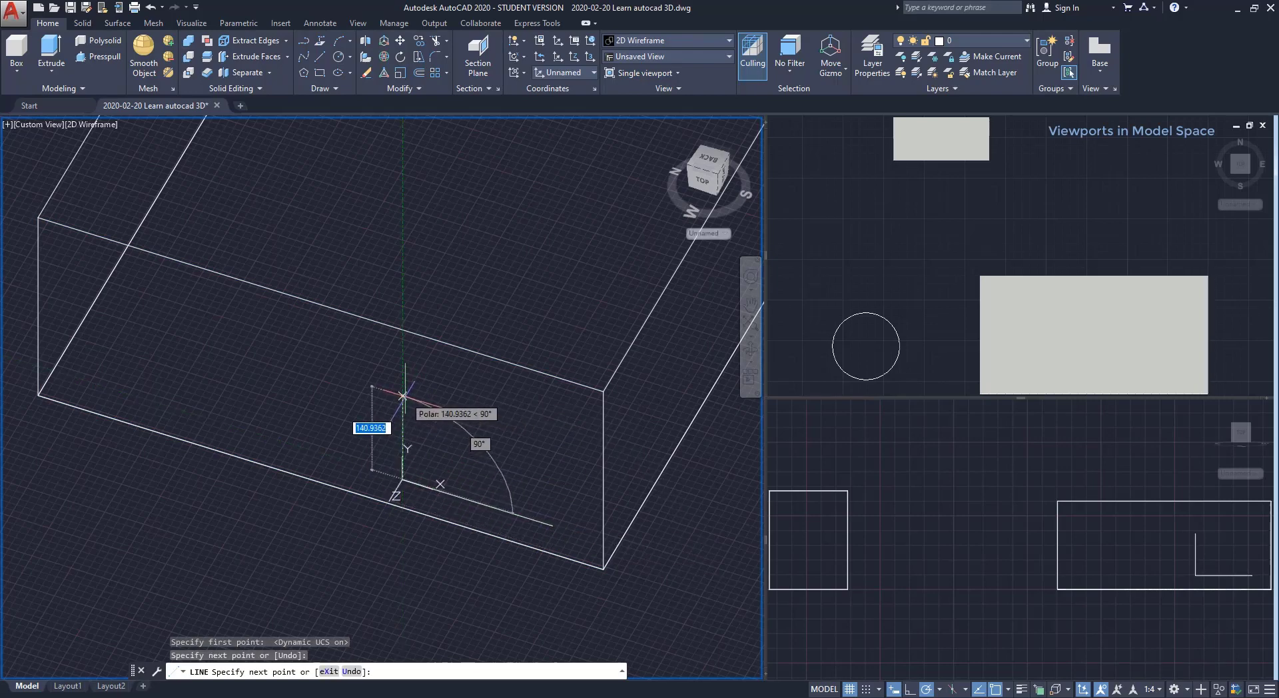
pyautogui.click(402, 396)
pyautogui.click(326, 371)
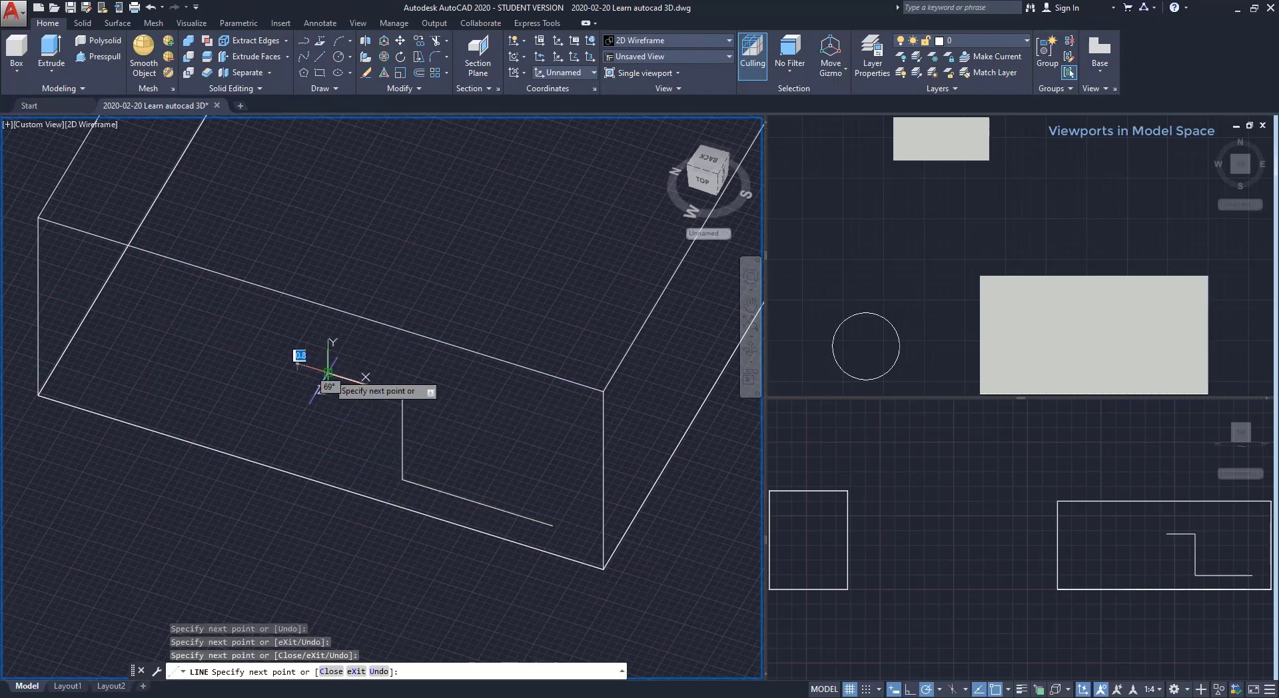
pyautogui.press('Escape')
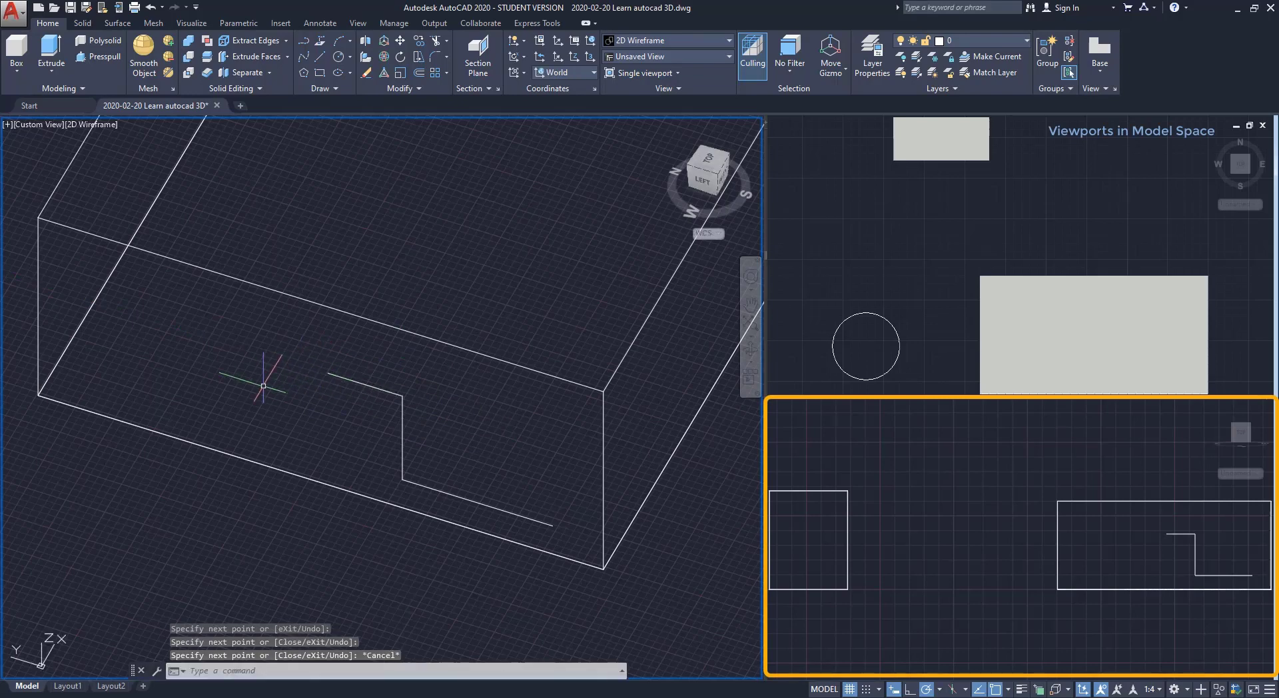
pyautogui.scroll(-4, 264, 386)
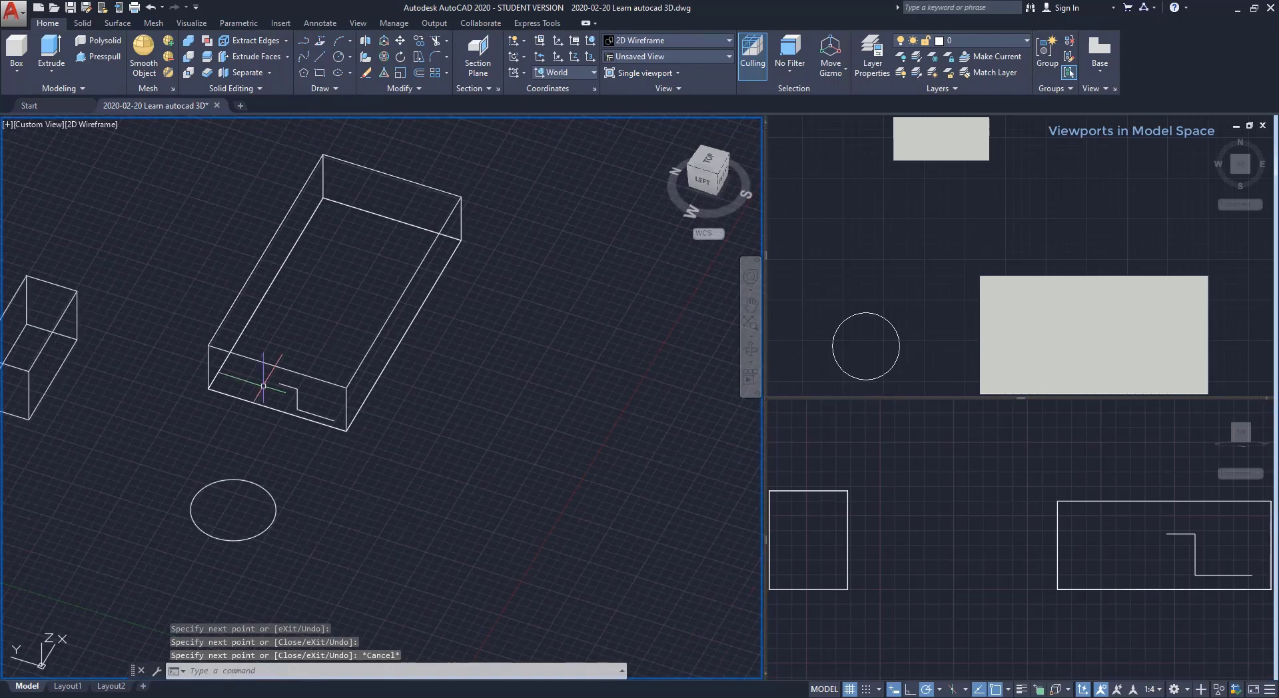